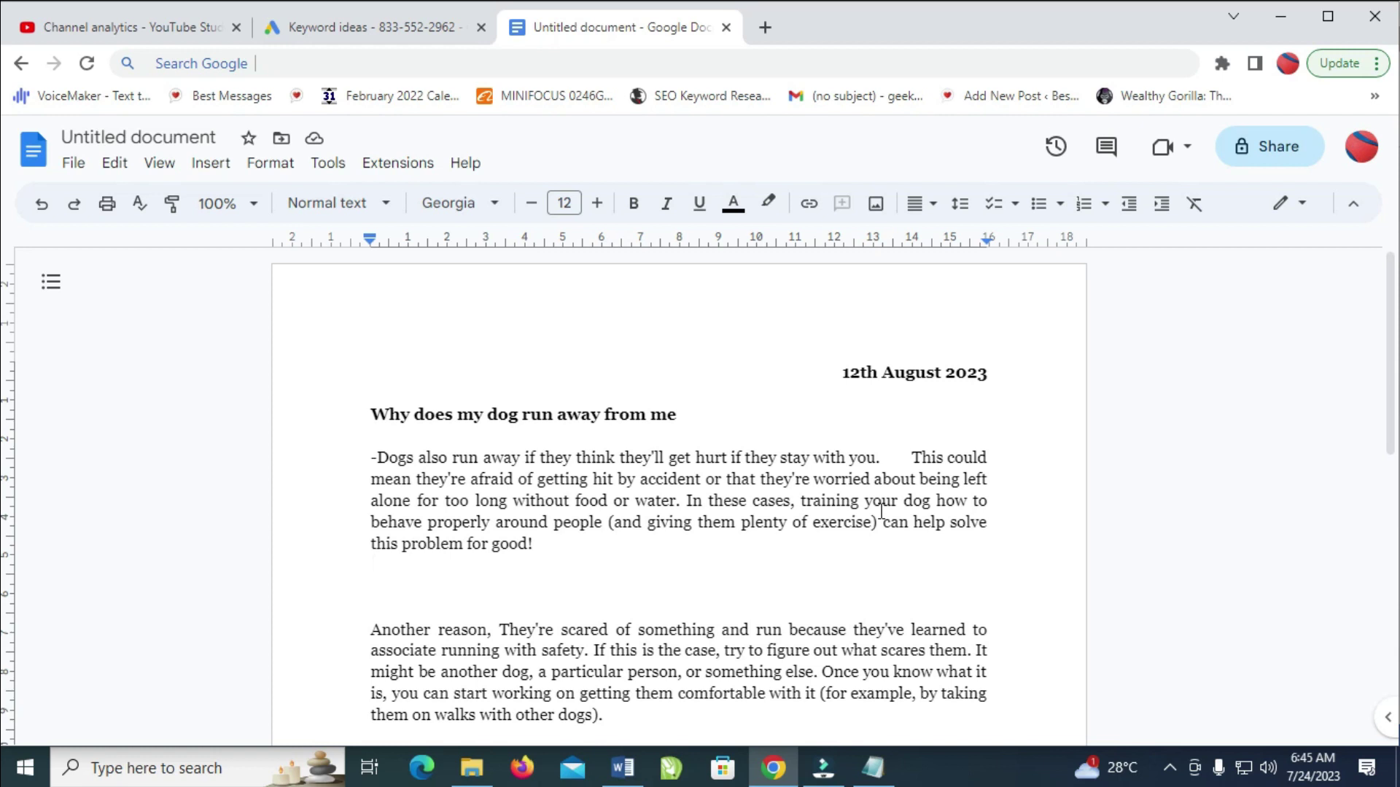
# Delete the two extra blank lines before the 'Another reason' paragraph, keeping one empty line
pyautogui.click(868, 590)
pyautogui.scroll(-6, 868, 591)
pyautogui.scroll(-3, 613, 656)
pyautogui.scroll(5, 613, 591)
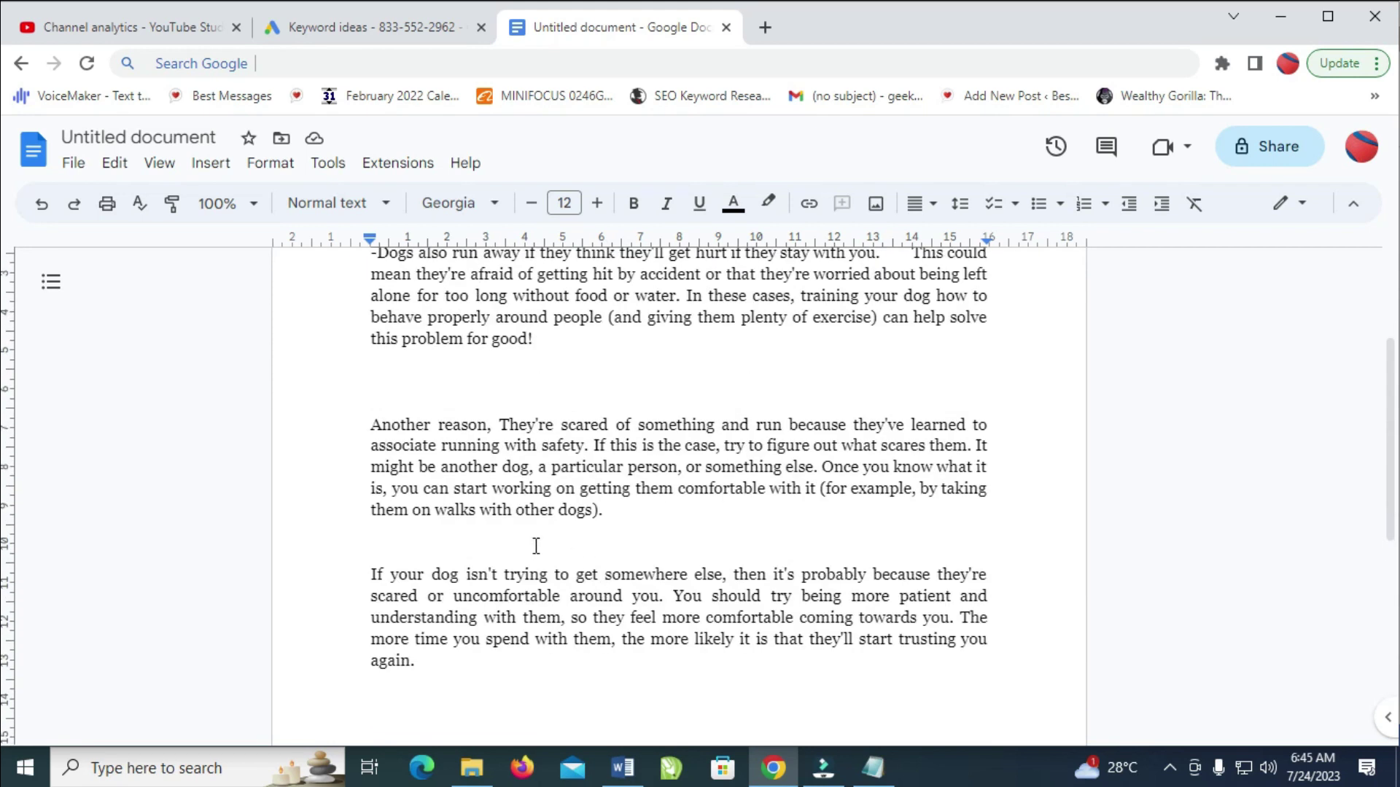
pyautogui.click(426, 399)
pyautogui.click(396, 400)
pyautogui.press('Delete')
pyautogui.click(401, 367)
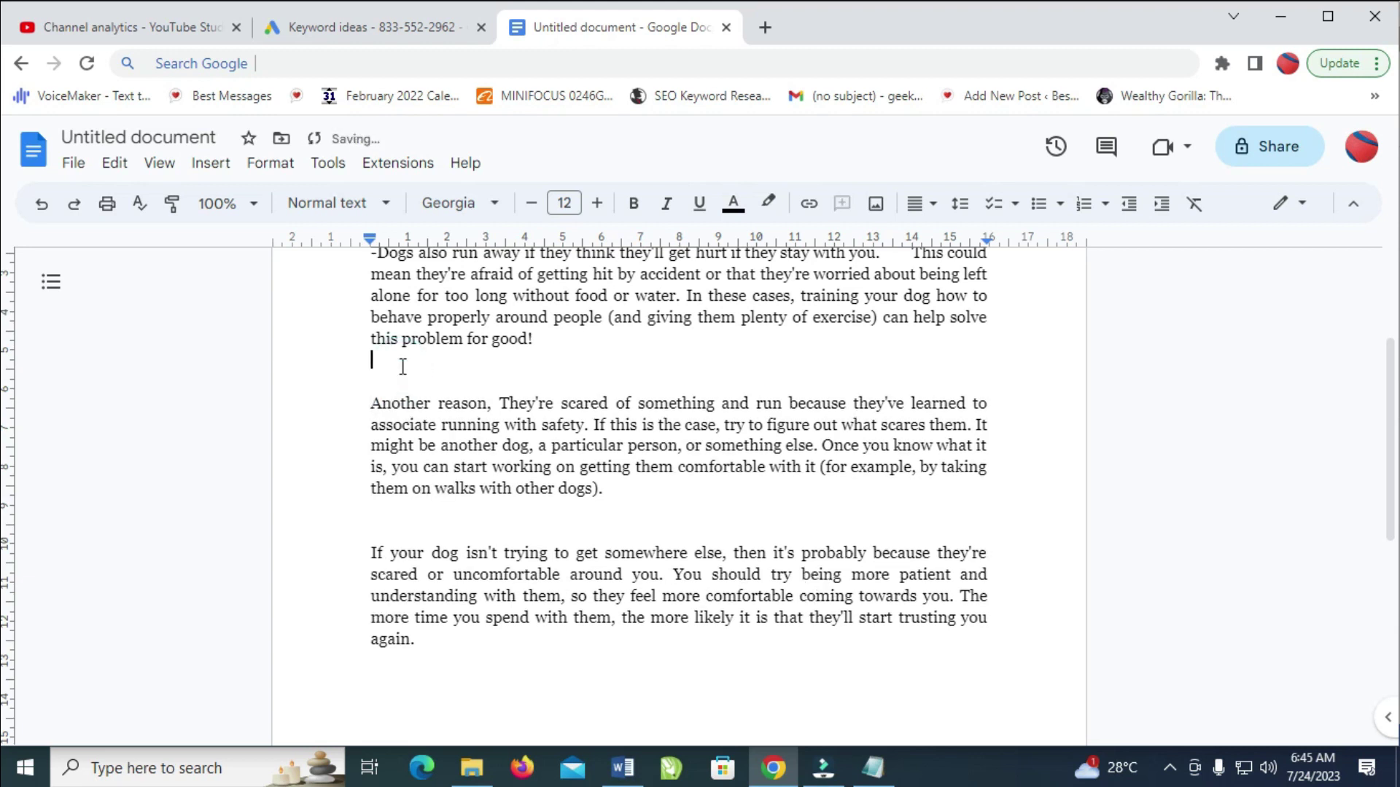
pyautogui.press('BackSpace')
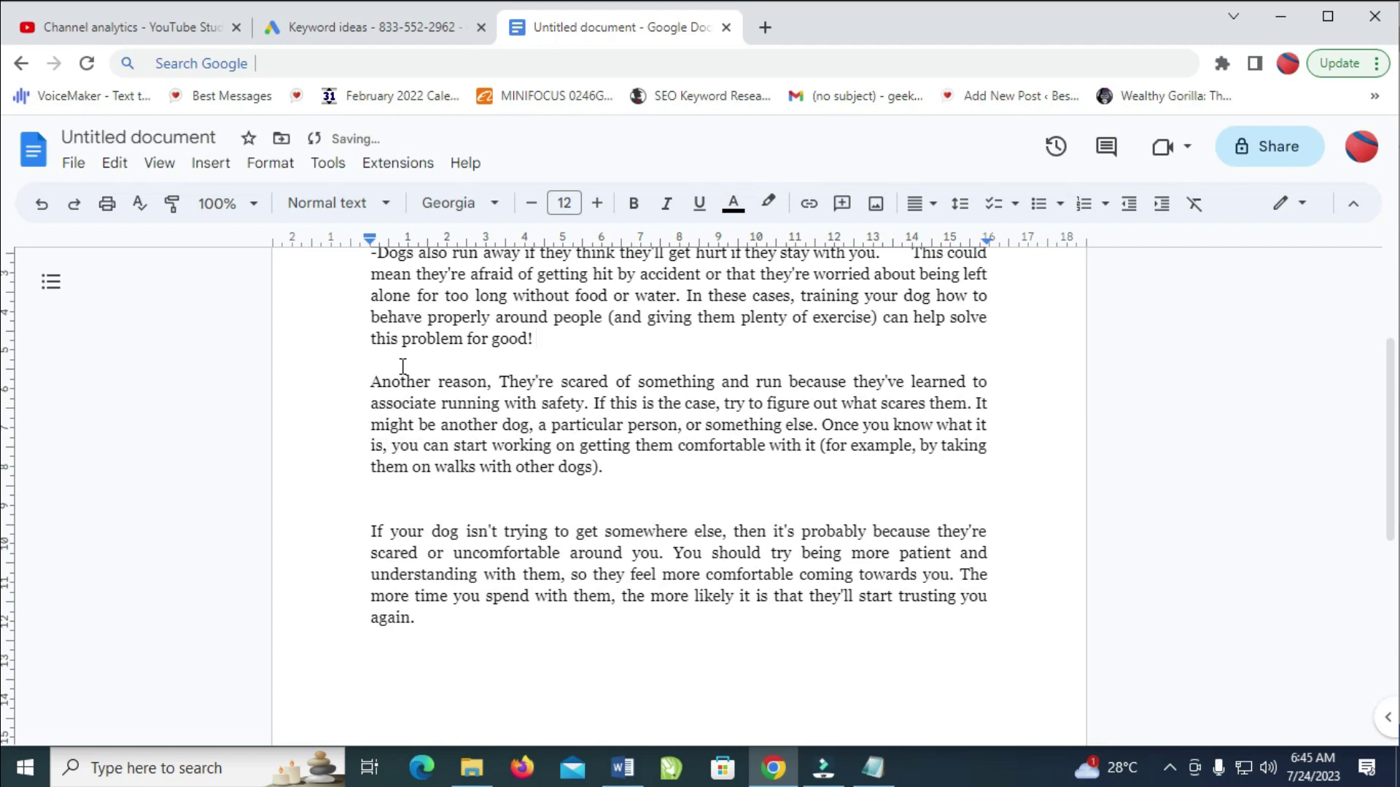
pyautogui.scroll(3, 697, 557)
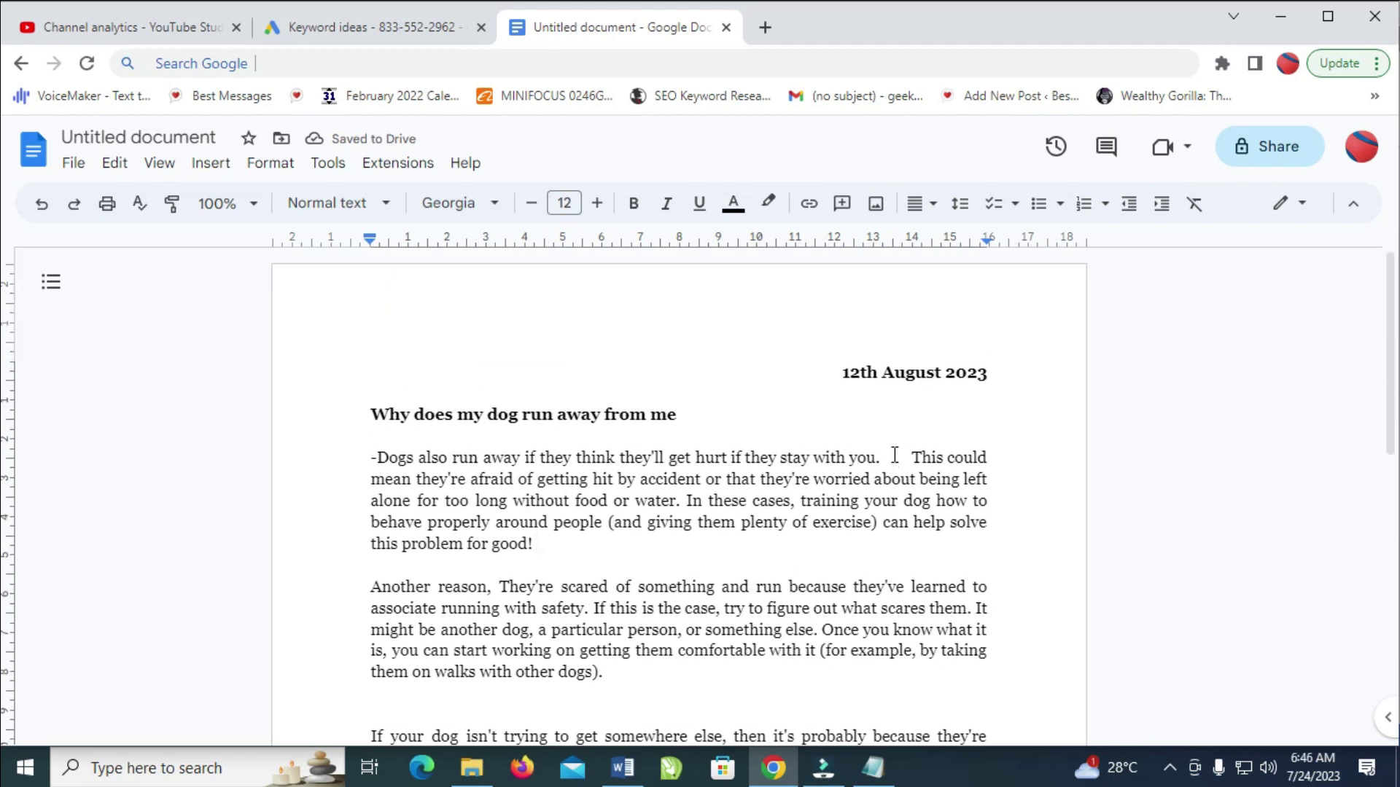
# Delete the extra spaces between 'stay with you.' and 'This could'
pyautogui.moveTo(910, 457); pyautogui.dragTo(885, 452)
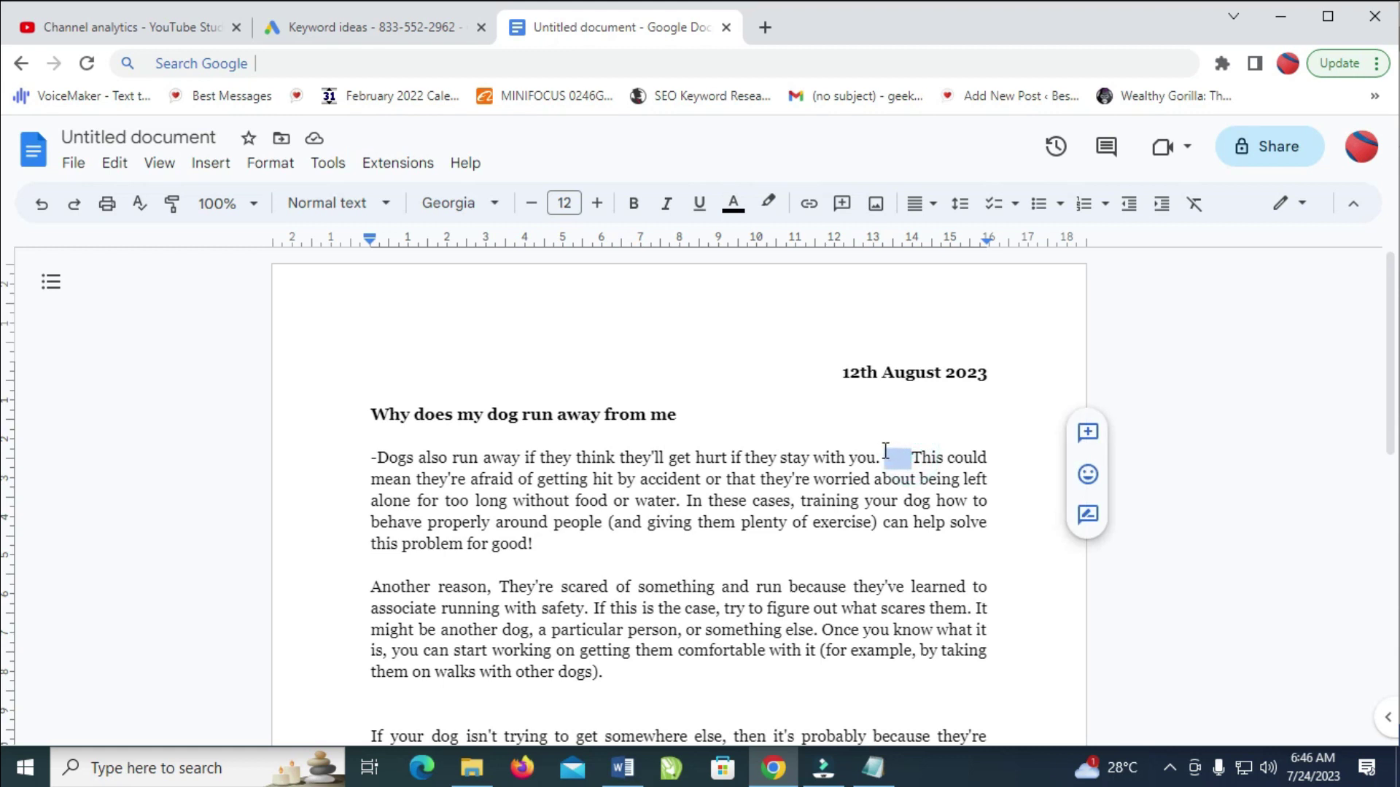
pyautogui.press('BackSpace')
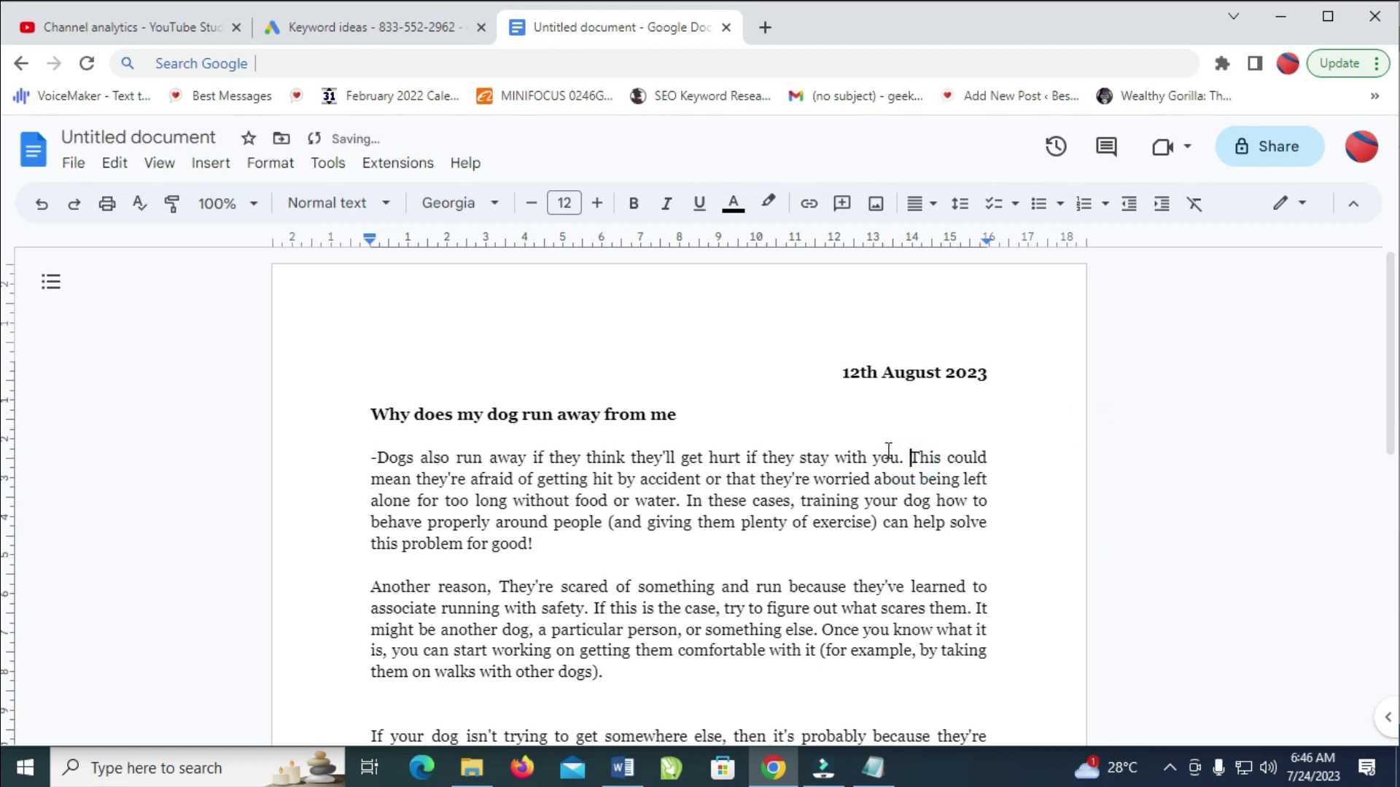